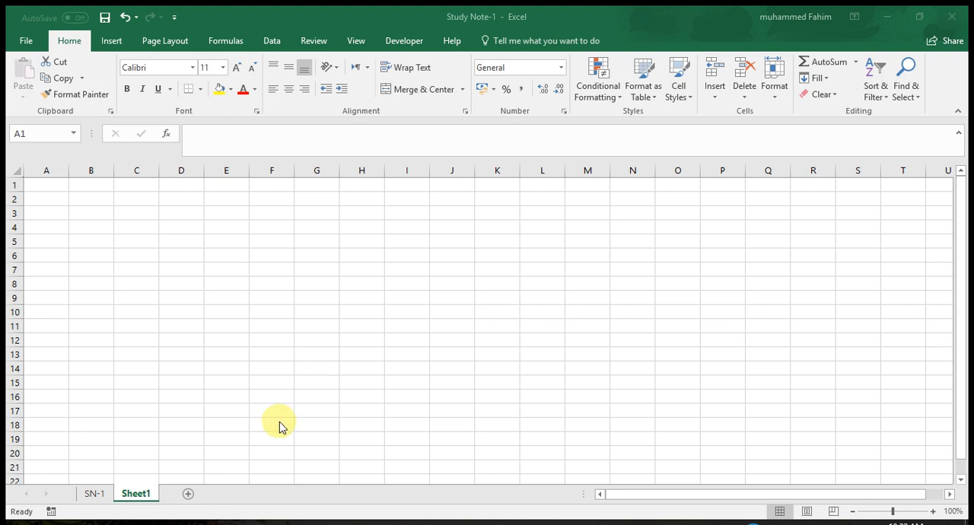
- Switch to the SN-1 worksheet
click(106, 497)
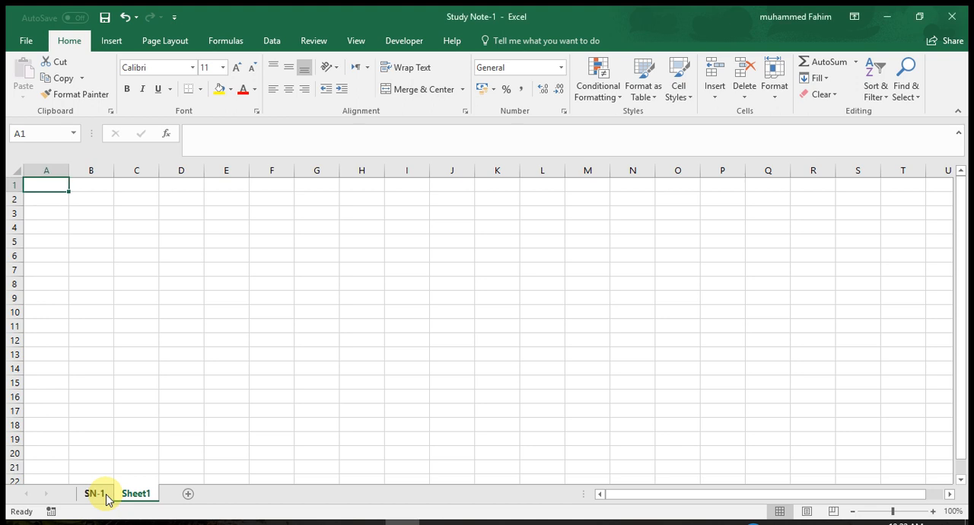
click(105, 496)
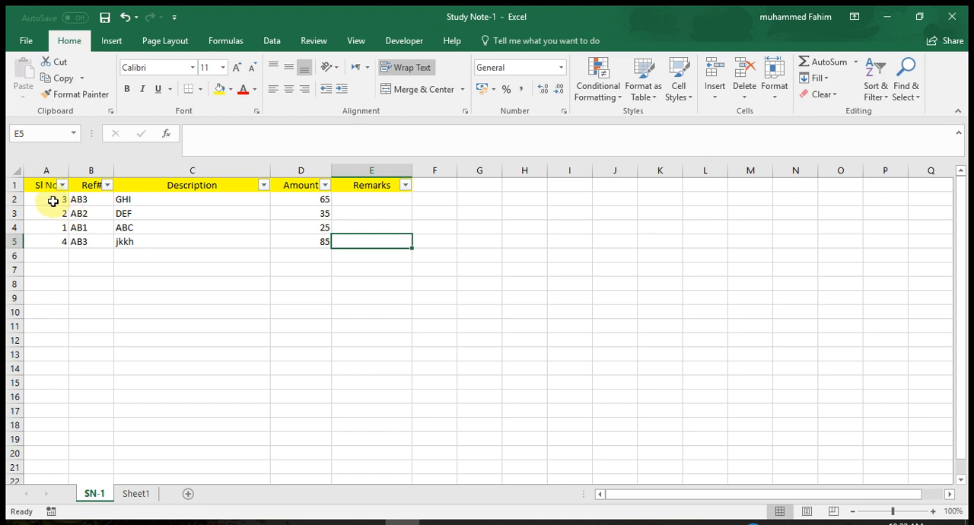
drag(52, 199, 379, 250)
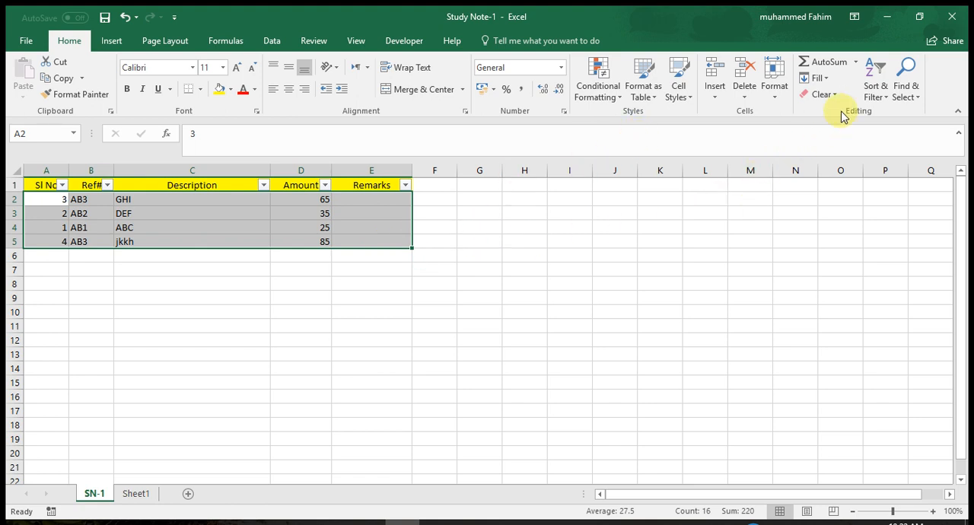
click(883, 100)
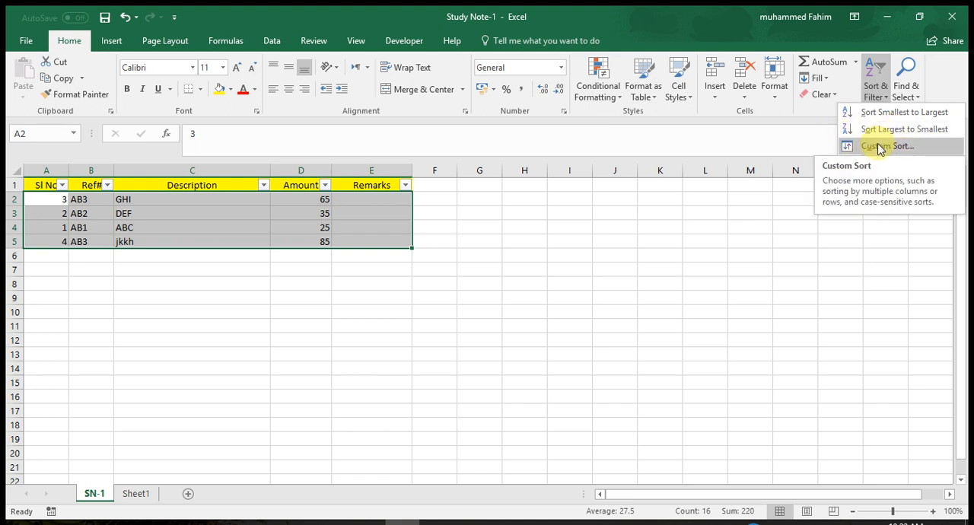
click(880, 147)
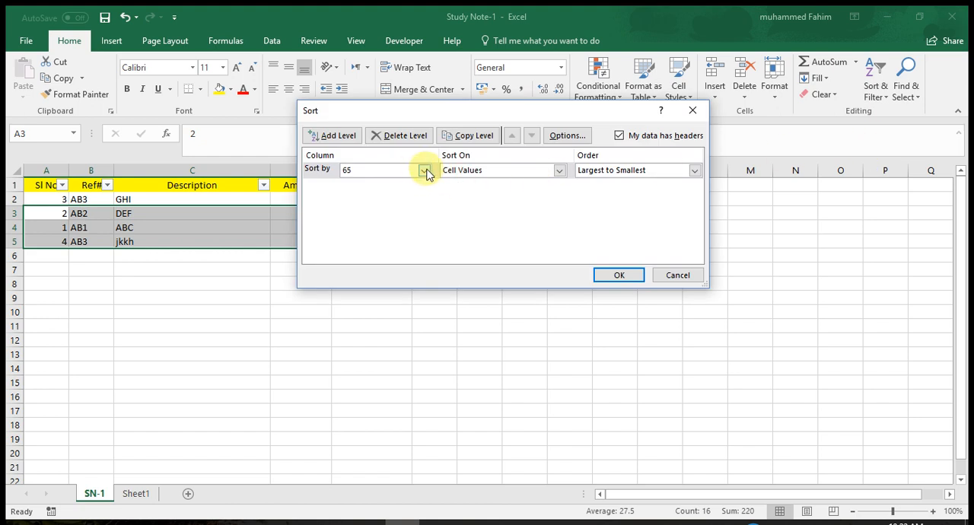
click(425, 171)
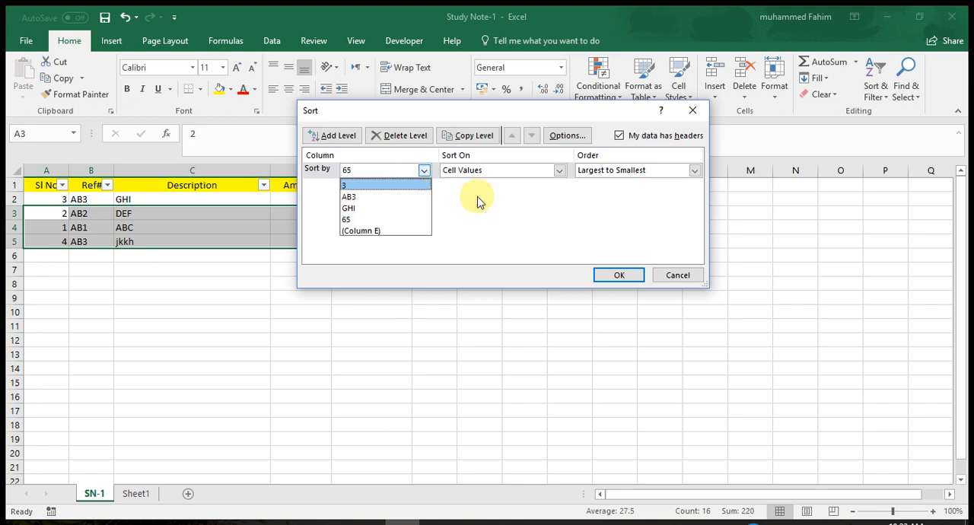
click(667, 278)
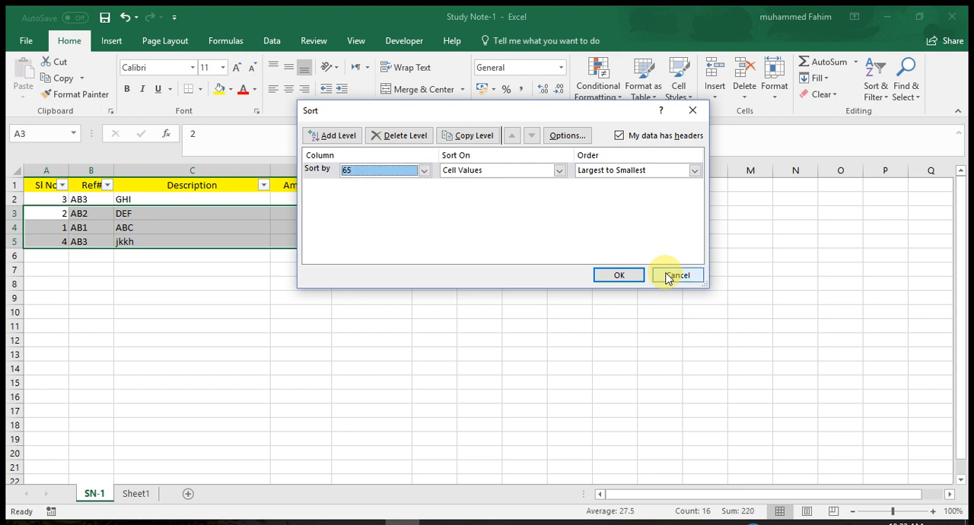
click(667, 277)
- Custom sort the table A1:E5, headers included, by Amount on cell values, from largest to smallest
drag(42, 183, 364, 240)
click(875, 95)
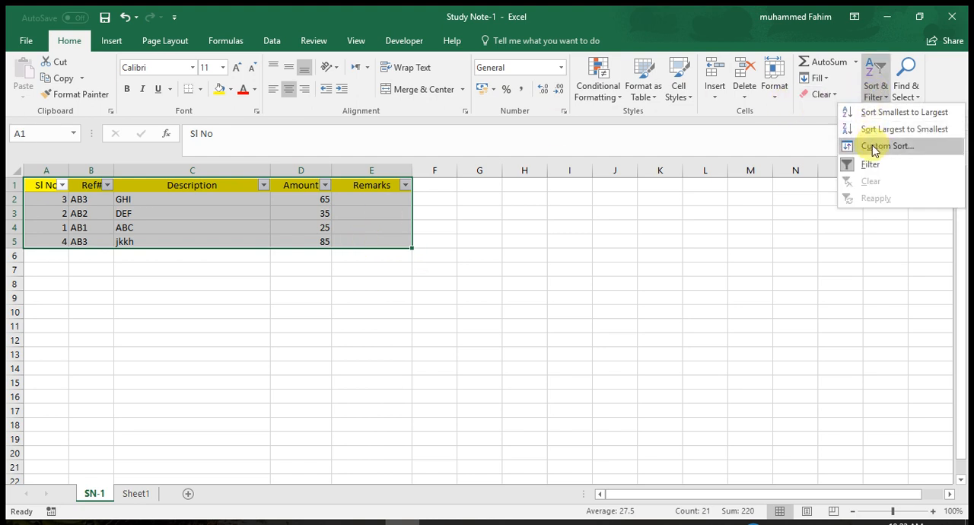
click(875, 147)
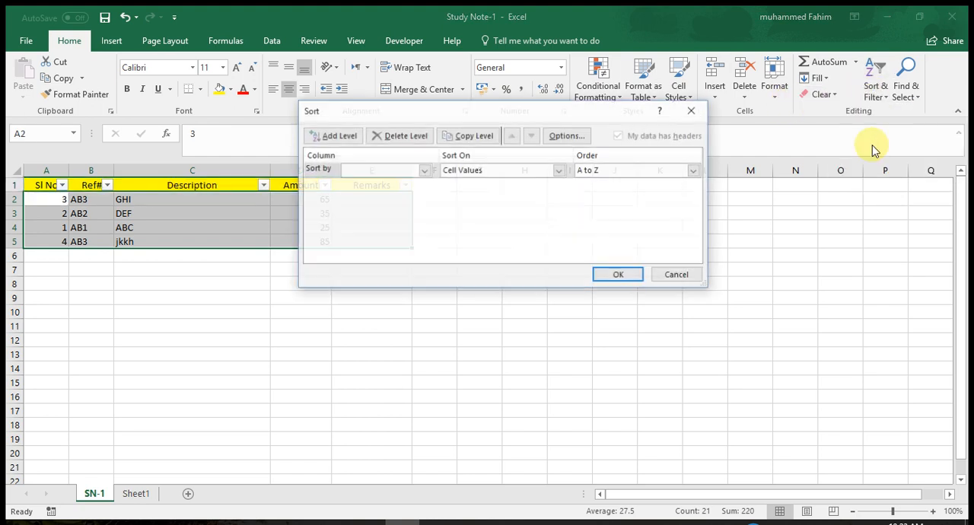
click(424, 170)
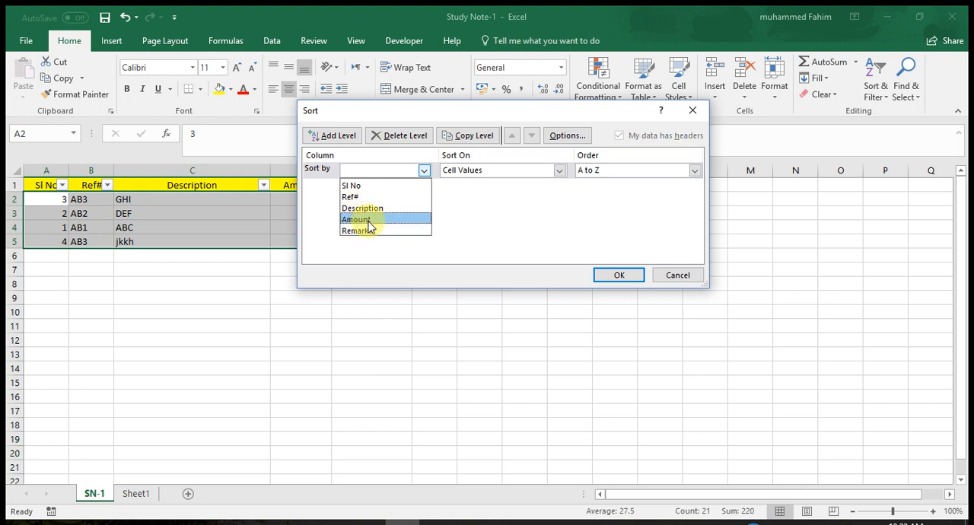
click(357, 220)
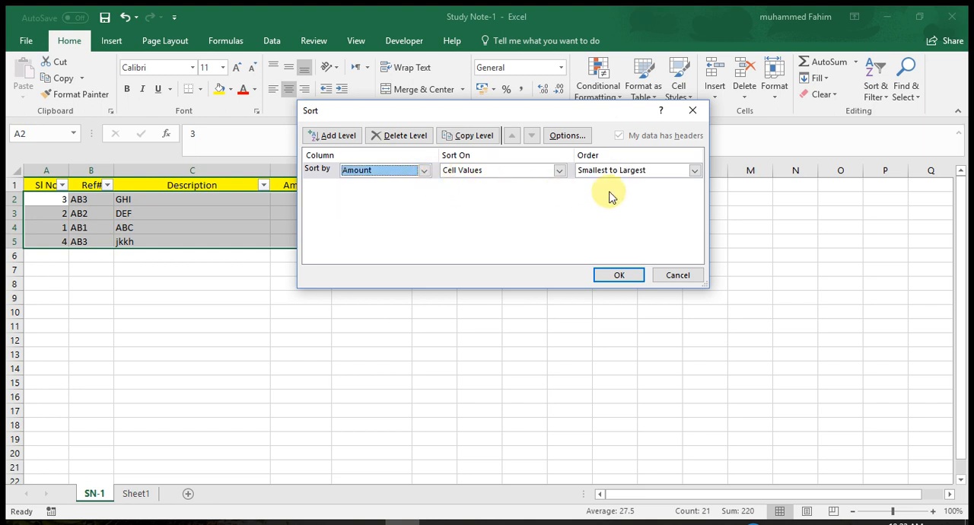
click(560, 171)
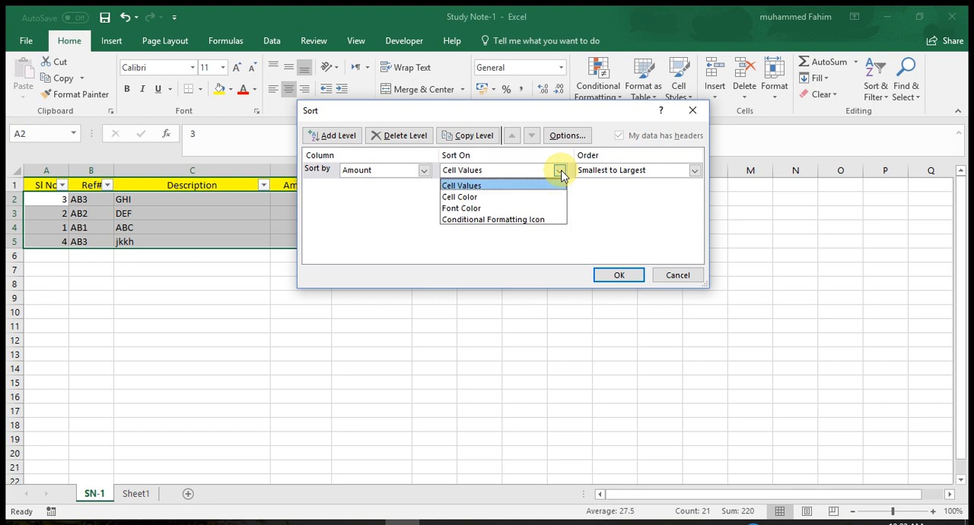
click(515, 186)
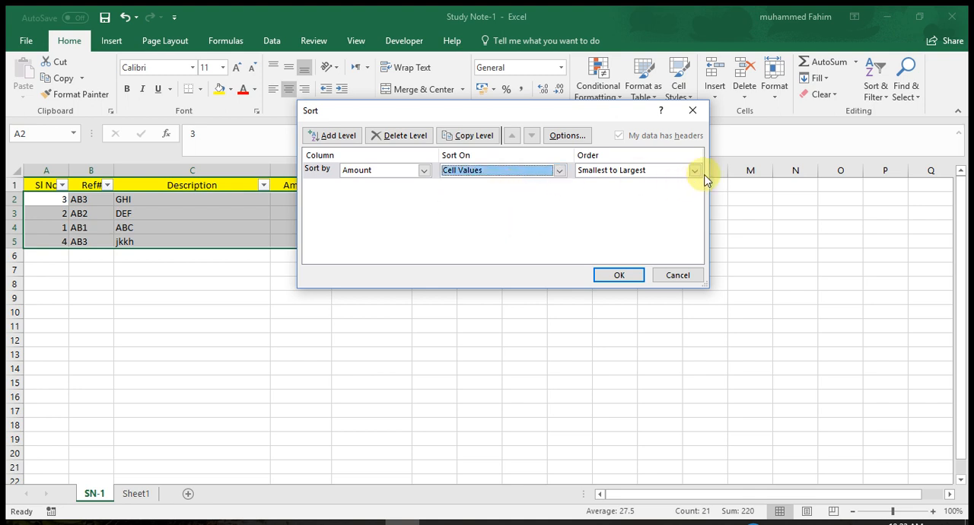
click(695, 170)
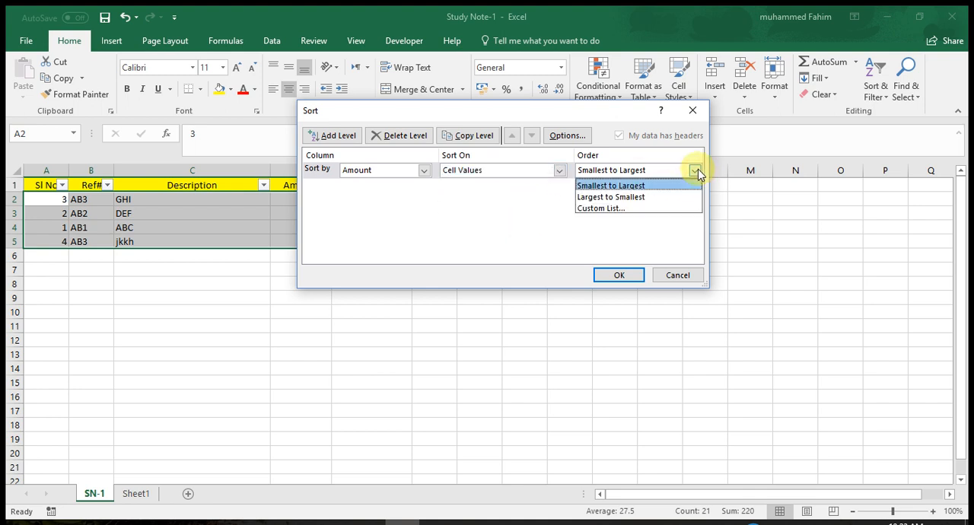
click(614, 200)
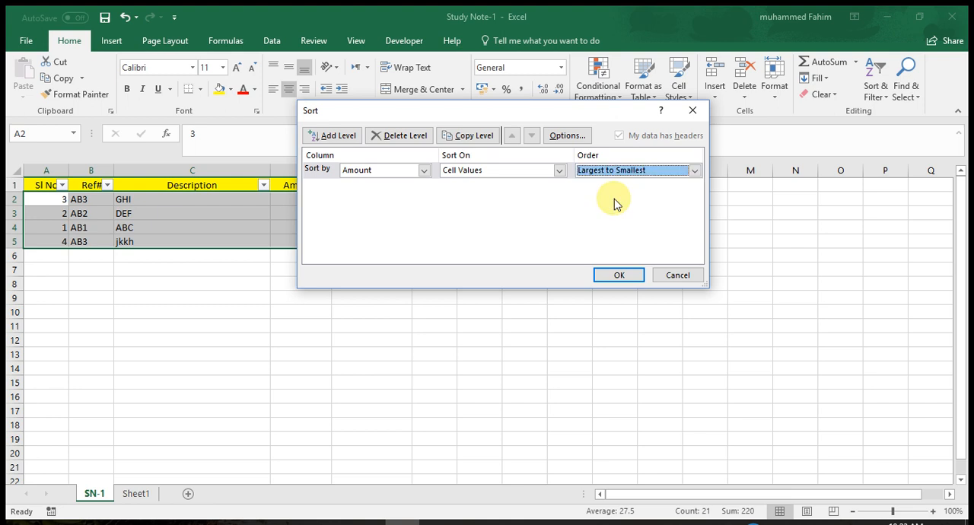
click(618, 277)
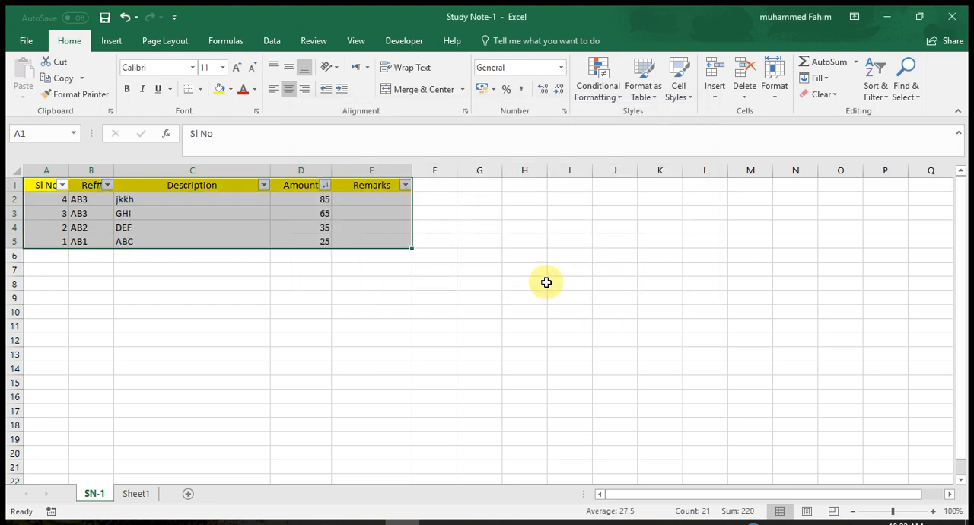
click(452, 282)
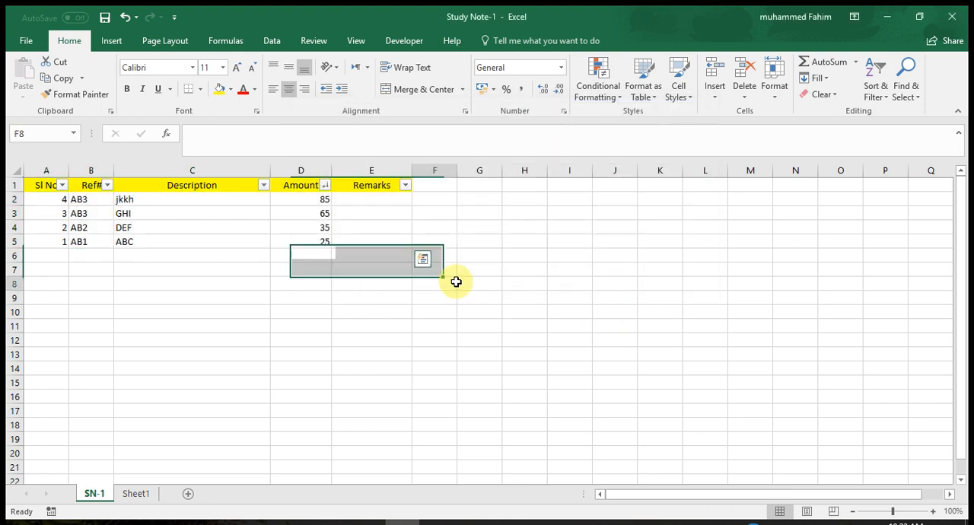
click(318, 197)
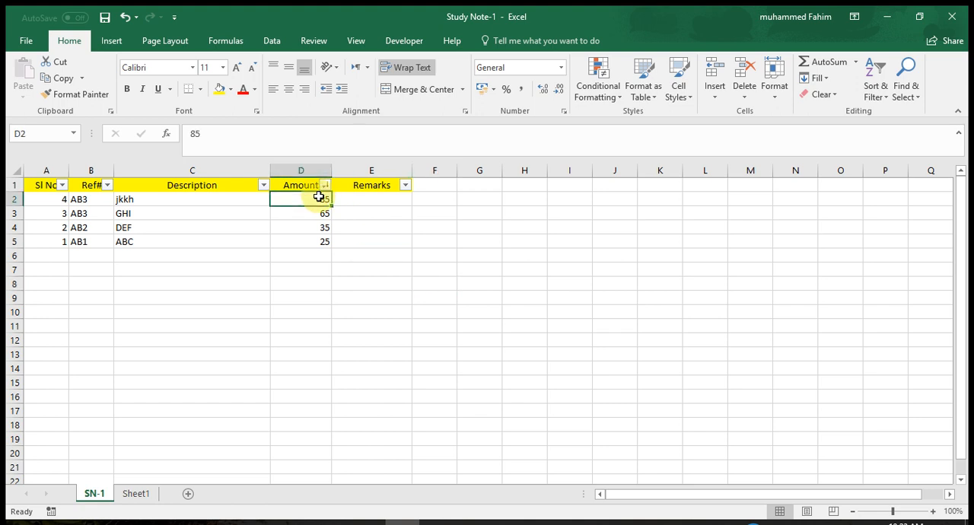
click(322, 241)
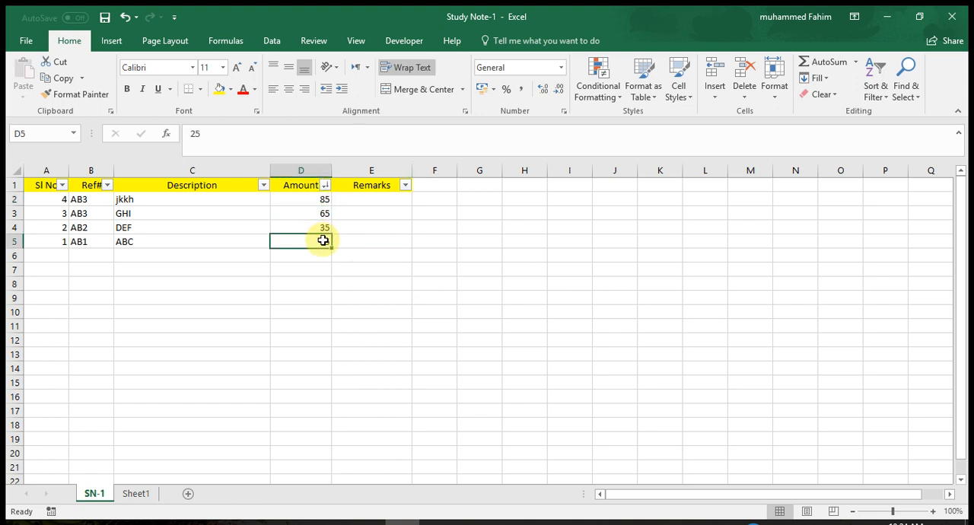
click(320, 201)
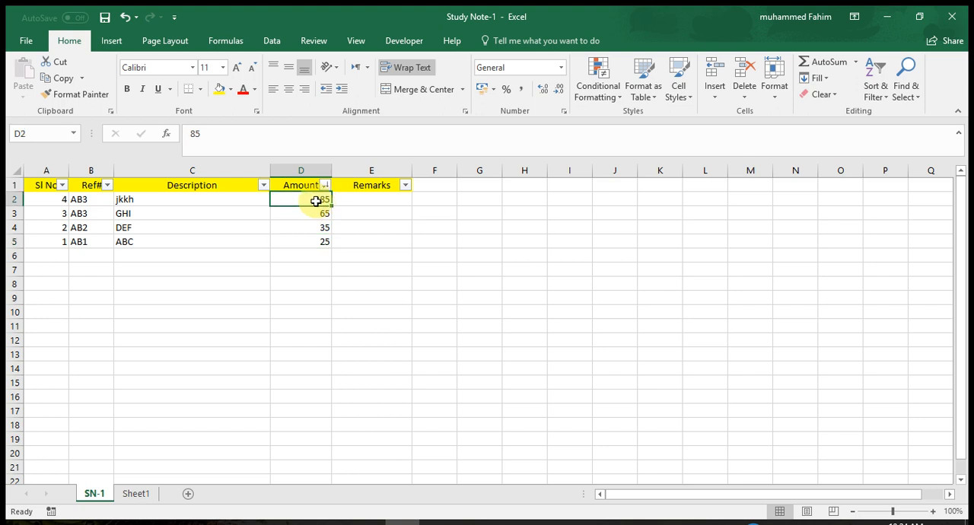
click(305, 242)
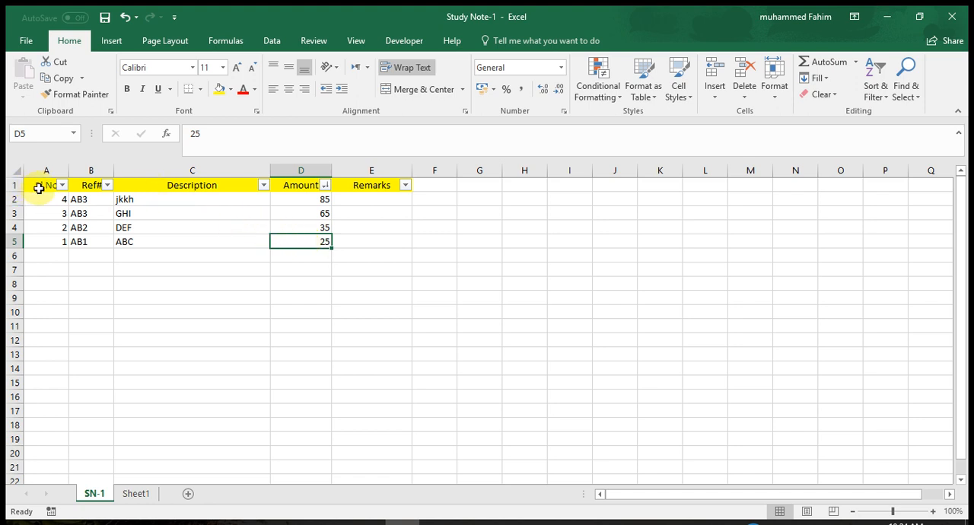
- Turn the filter off and back on for the header row A1:E1
drag(36, 185, 370, 183)
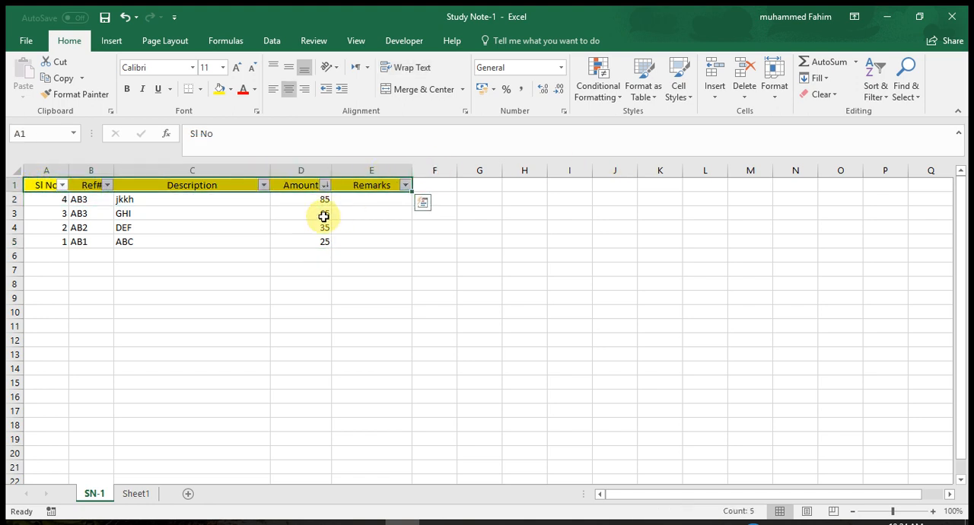
click(873, 101)
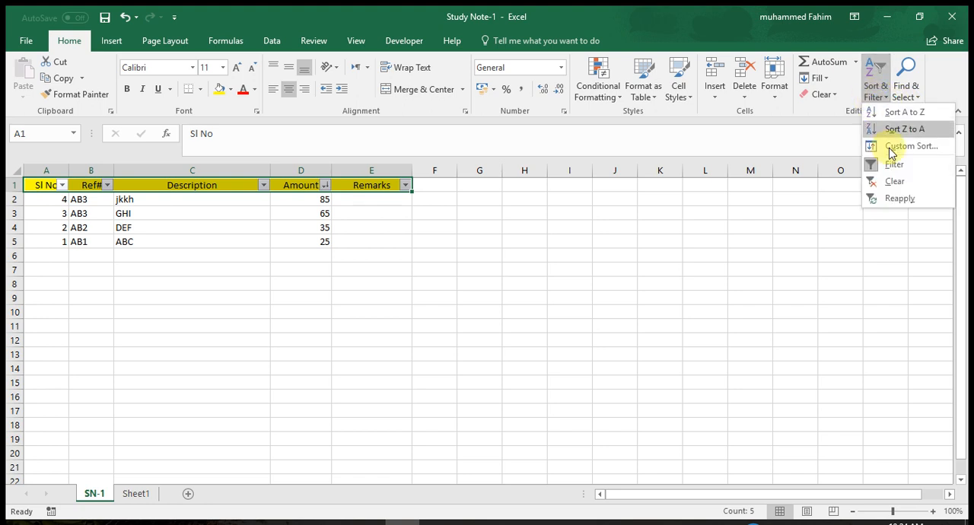
click(893, 167)
click(876, 90)
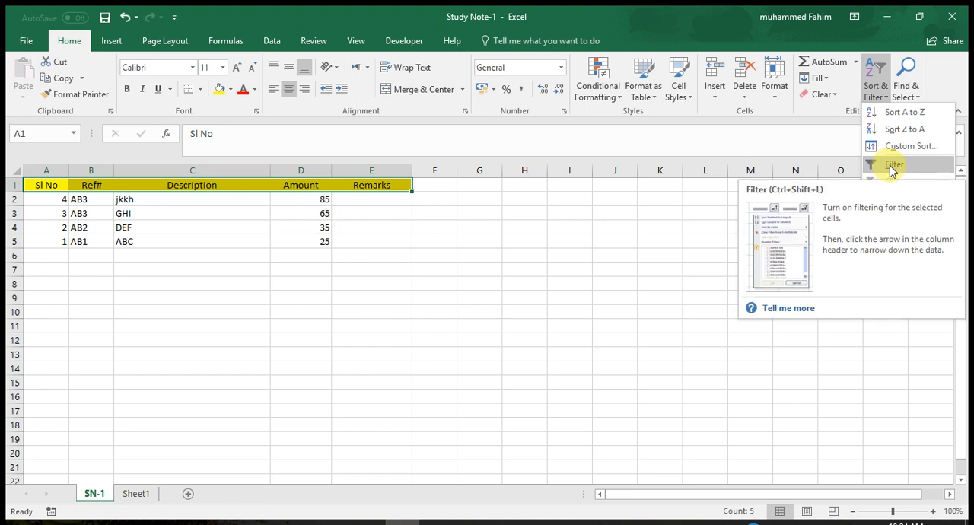
click(893, 167)
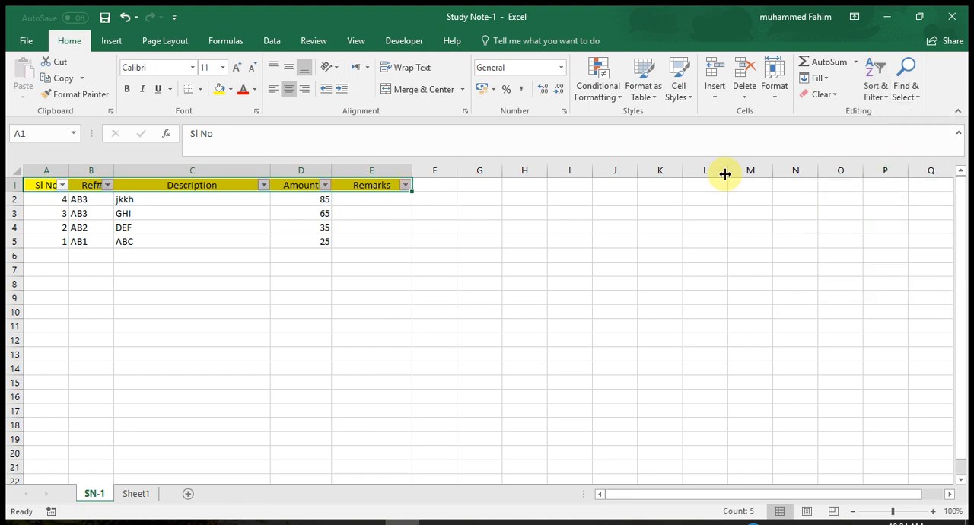
click(326, 287)
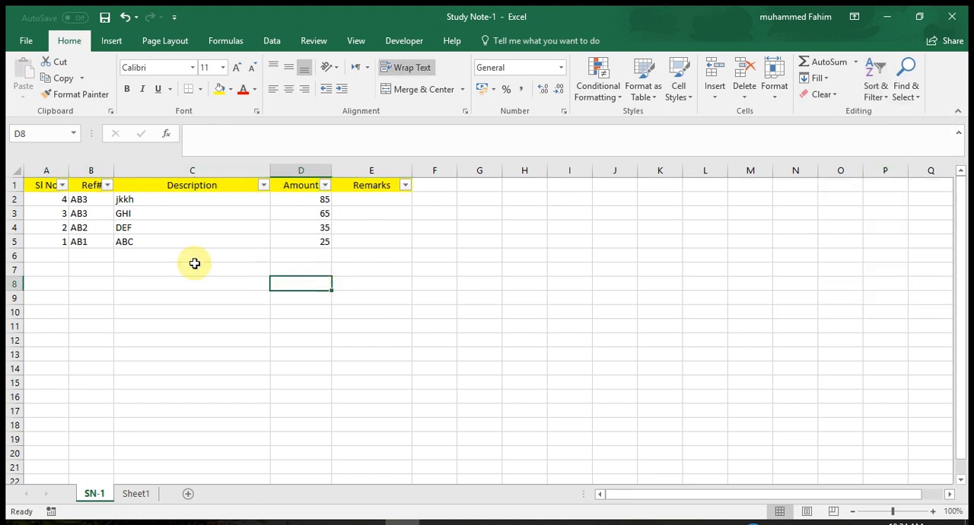
- Filter the table's Ref# column to show only the AB3 rows
click(62, 185)
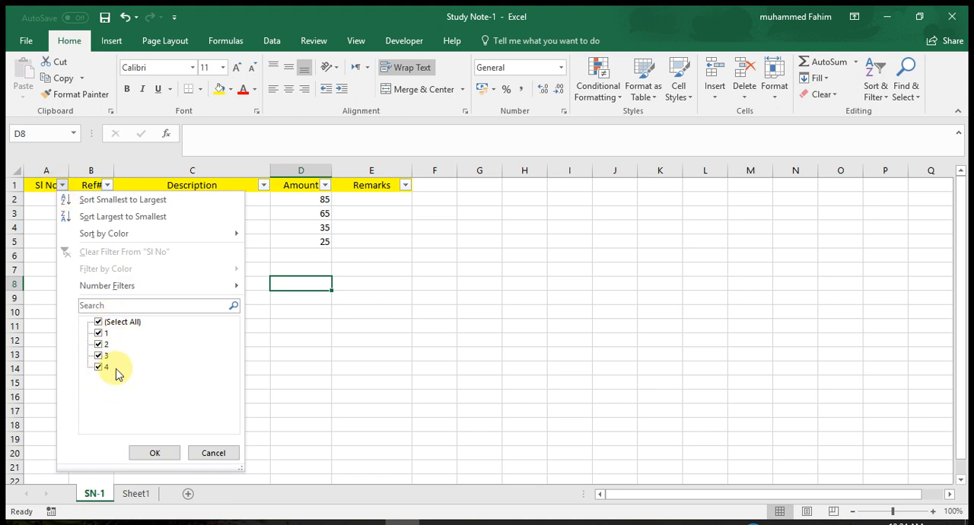
click(308, 340)
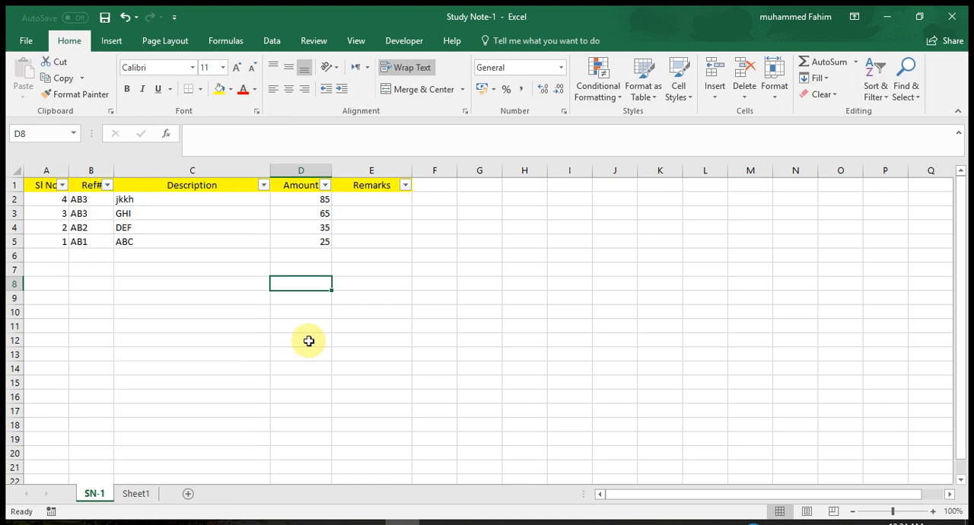
click(107, 186)
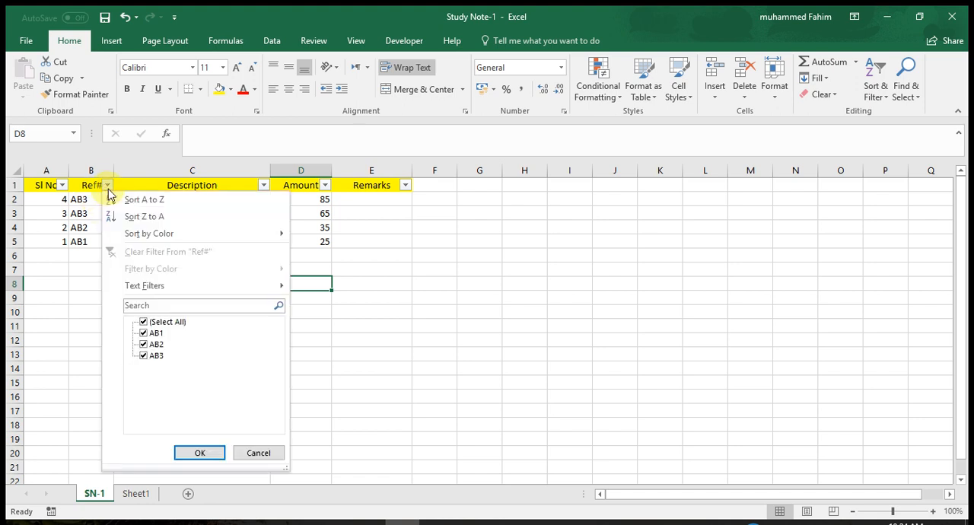
click(158, 326)
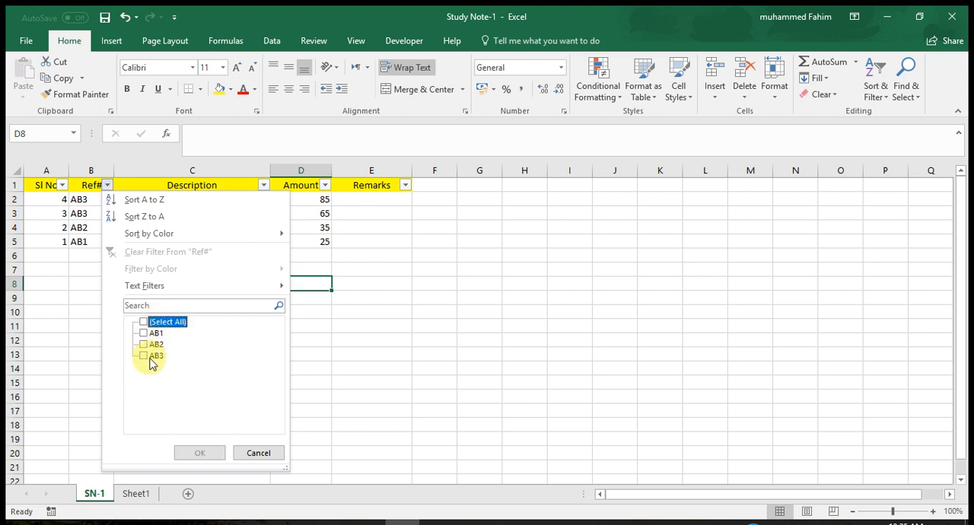
click(151, 358)
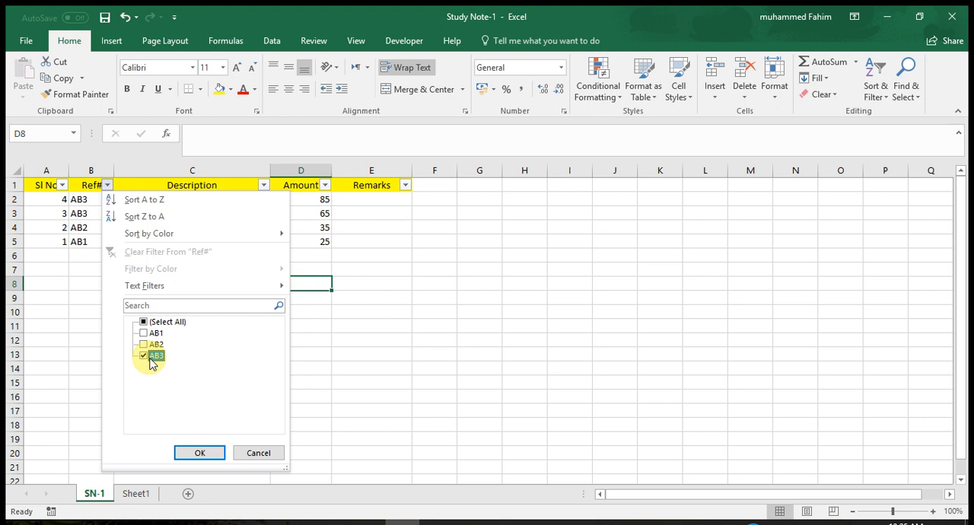
click(185, 452)
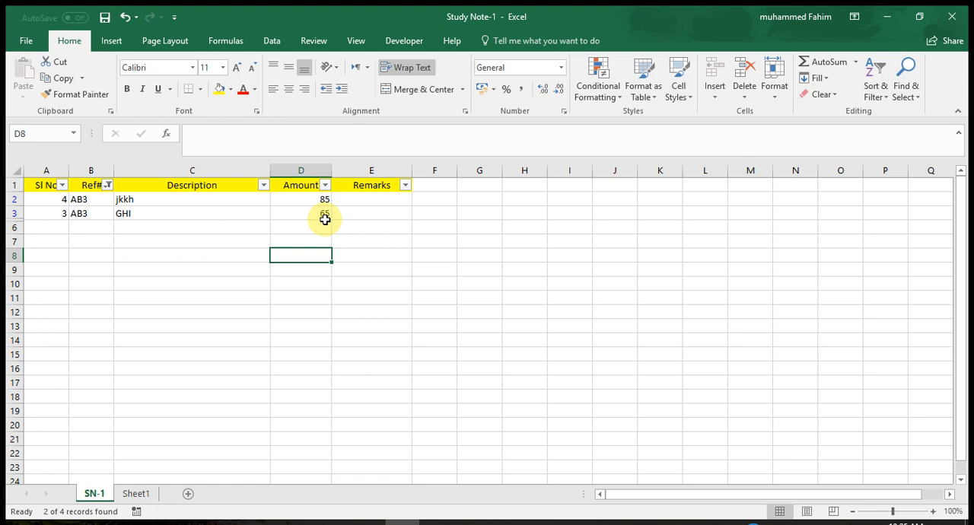
- Reselect all values in the Ref# filter to show every row of the table
click(109, 185)
click(144, 322)
click(188, 452)
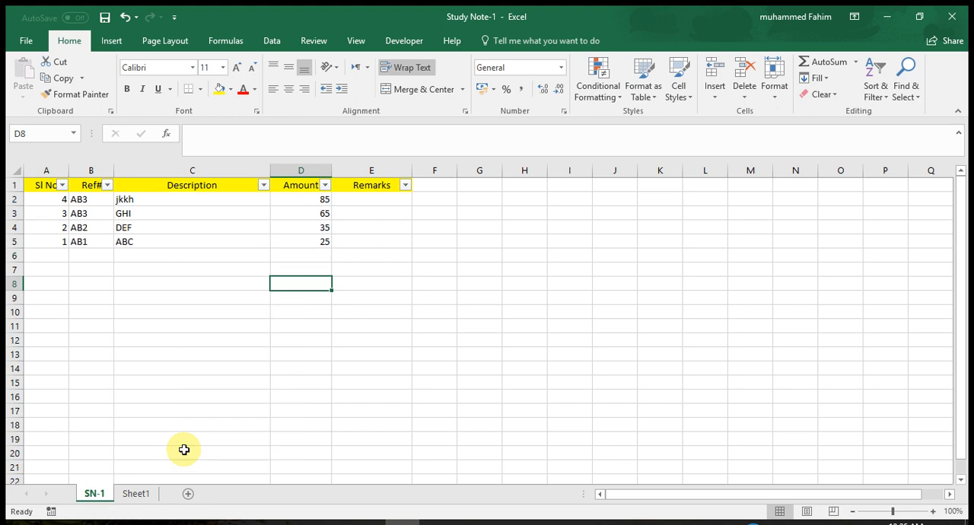
click(451, 299)
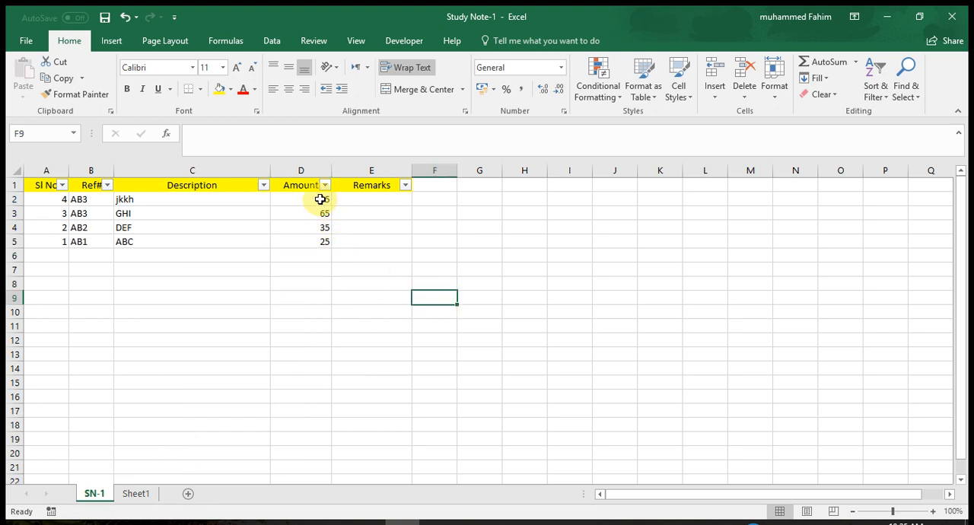
click(316, 268)
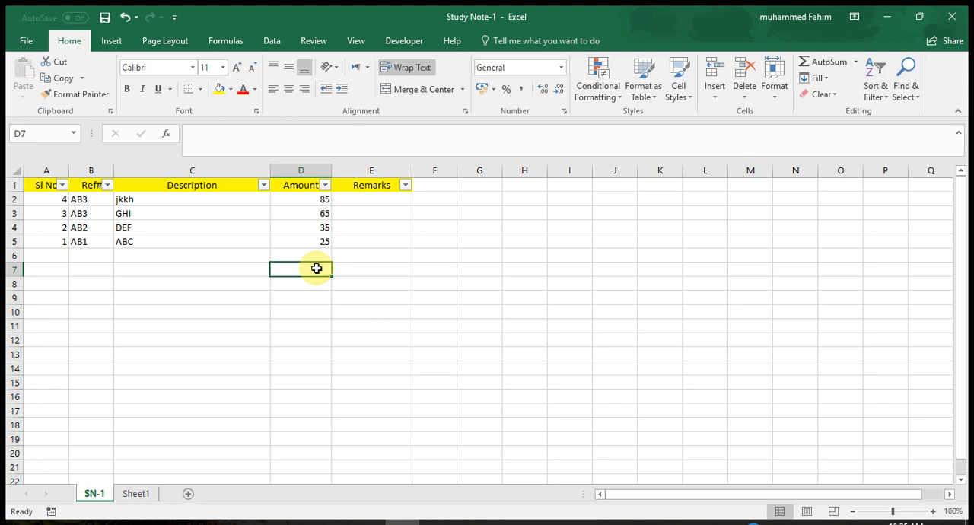
- Enter the formula =SUBTOTAL(109,D2:D5) in cell D7 to total the visible amounts
text(=)
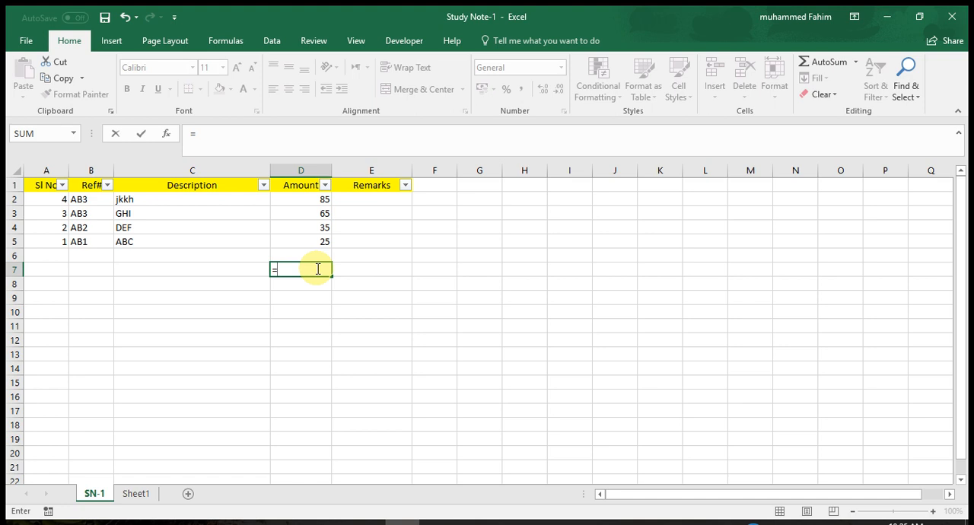
text(sub)
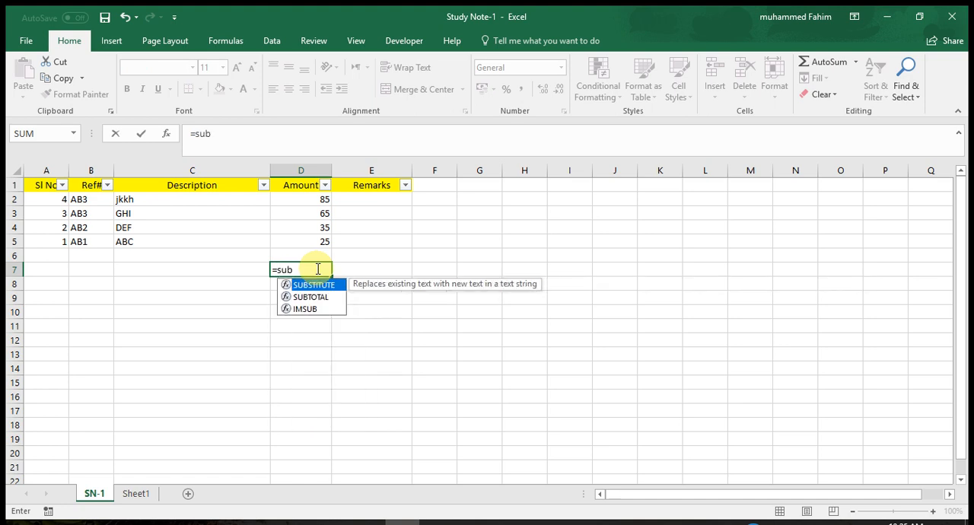
double_click(311, 297)
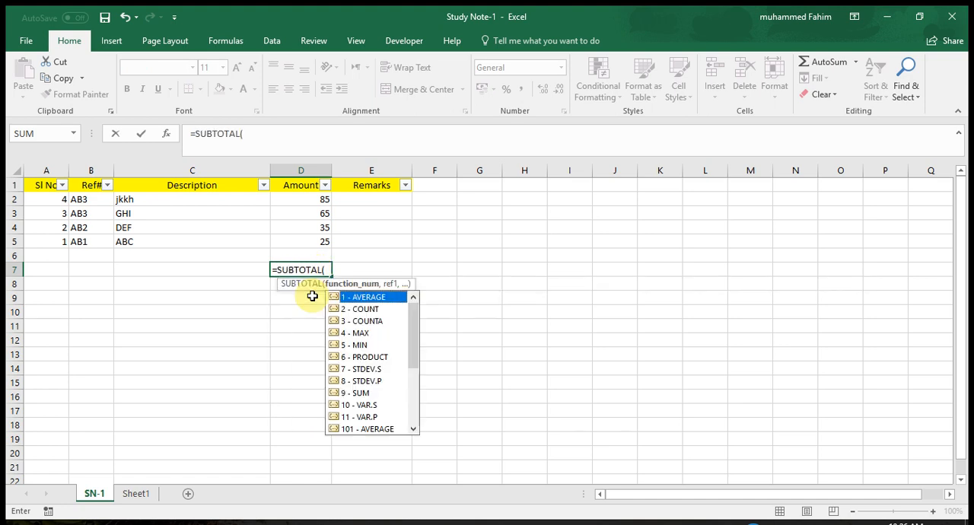
text(109)
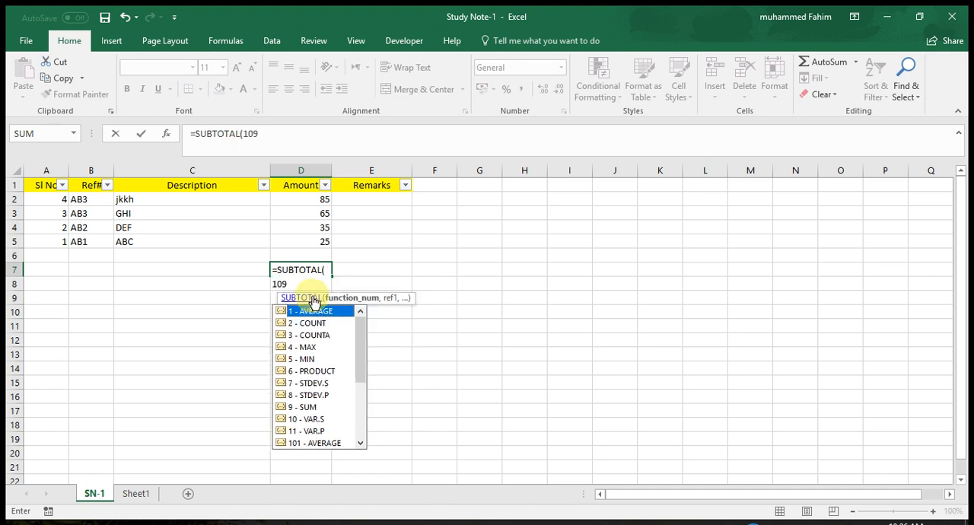
text(,)
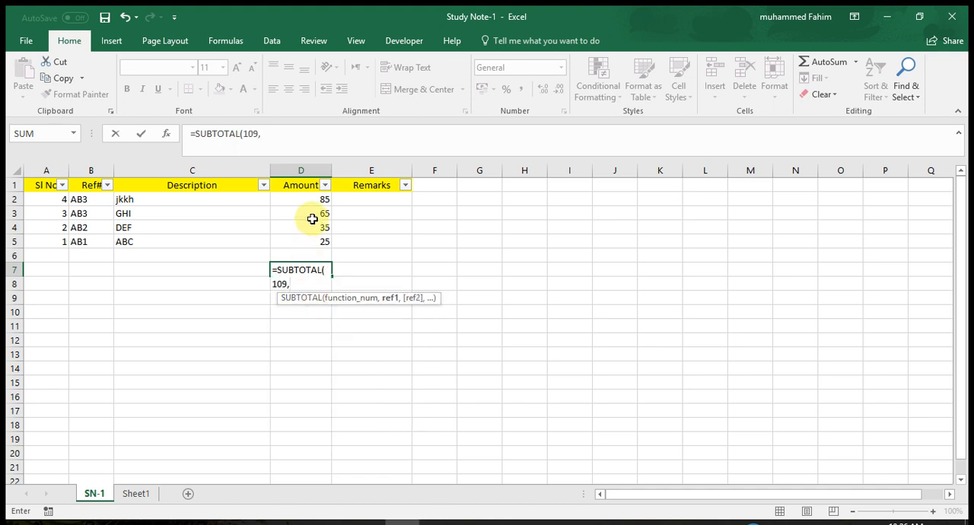
drag(309, 198, 302, 243)
text())
key(Return)
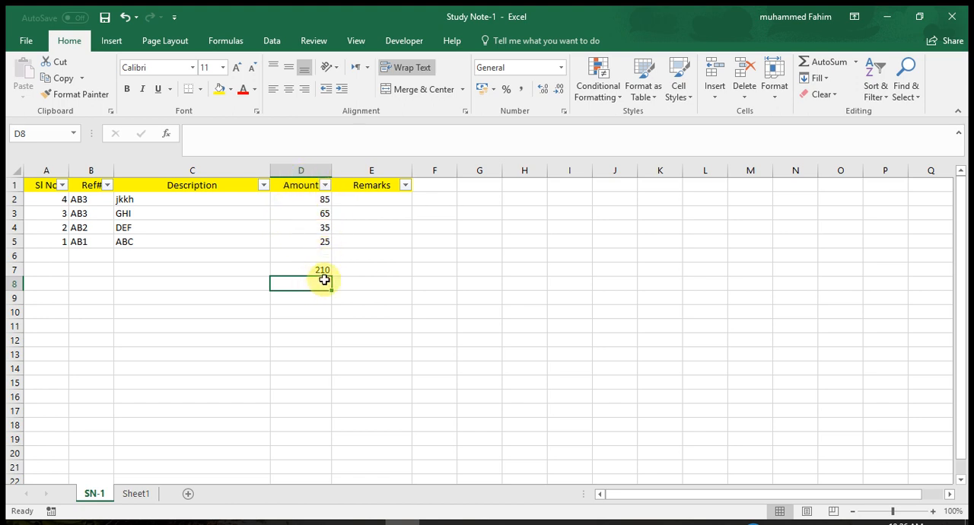
- Filter the Ref# column to only AB3 and select the subtotal in D7 to check it
click(245, 281)
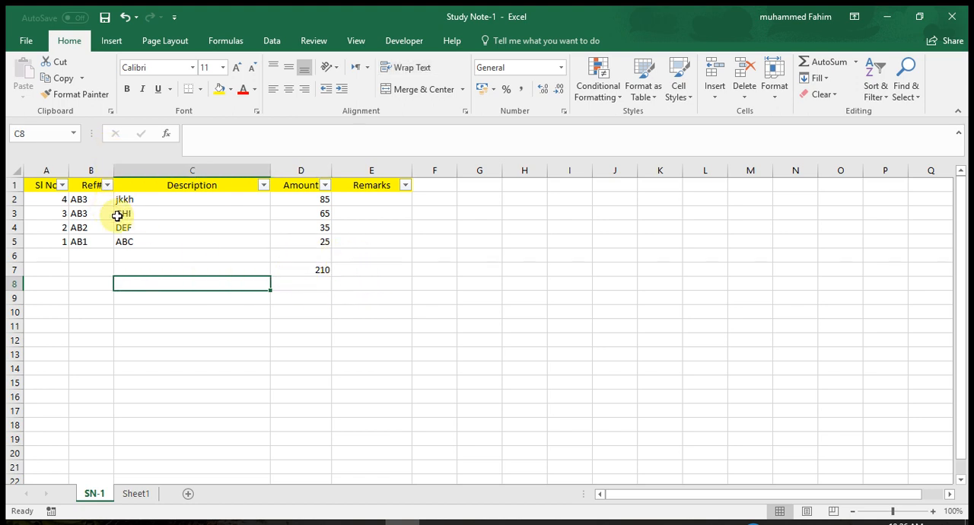
click(107, 187)
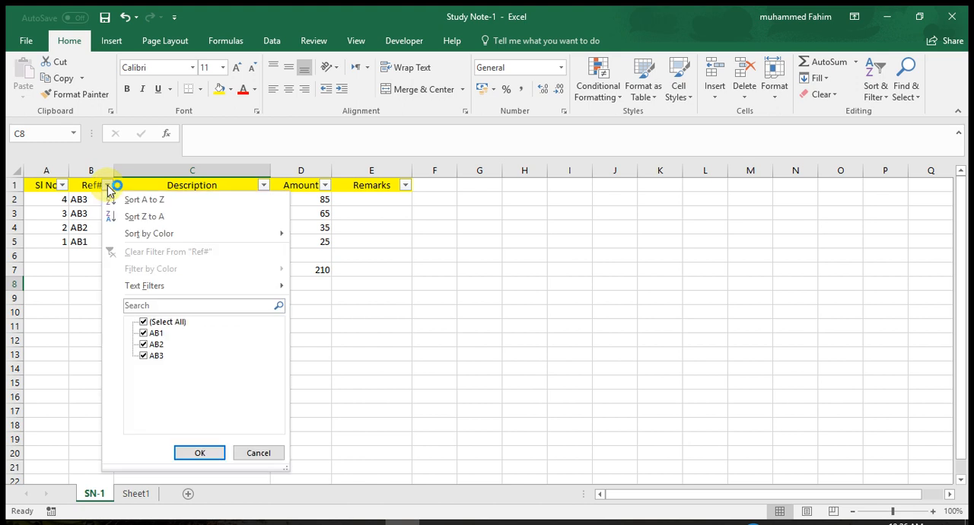
click(157, 322)
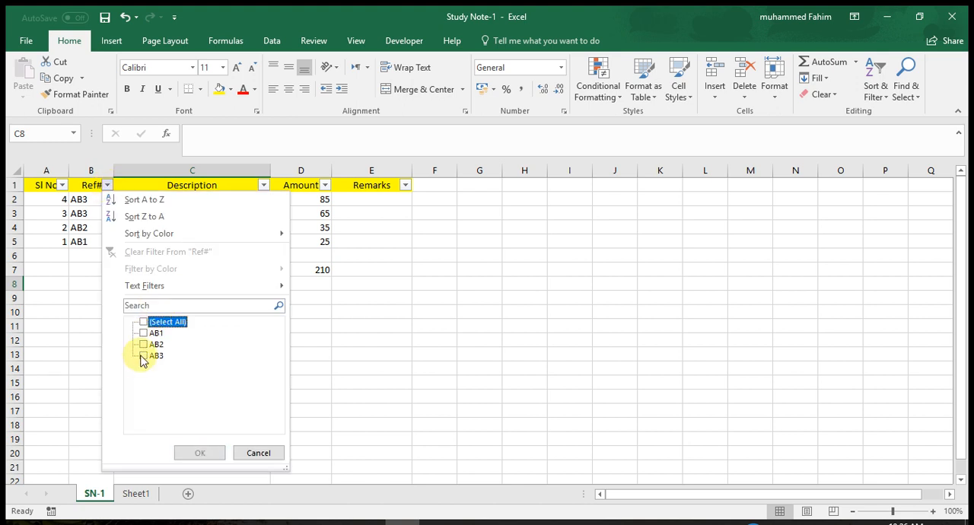
click(148, 356)
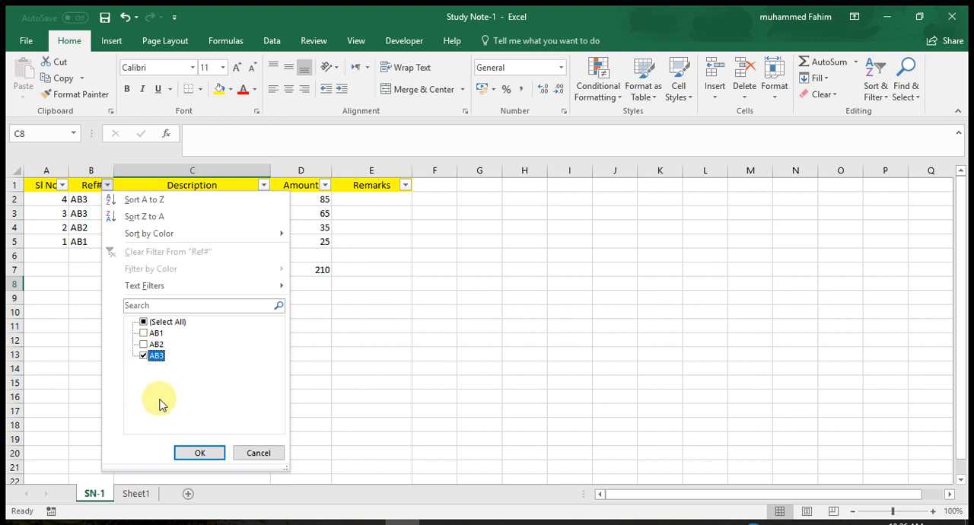
click(183, 454)
click(318, 241)
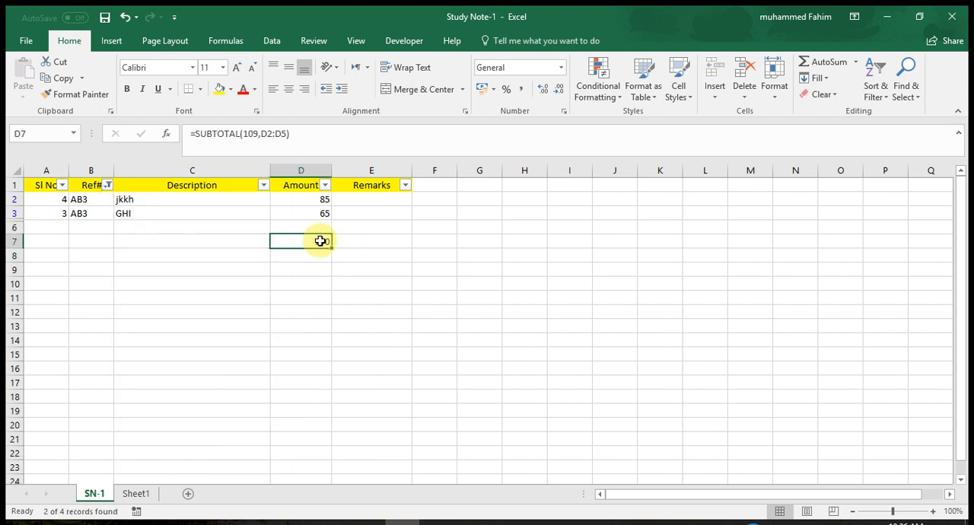